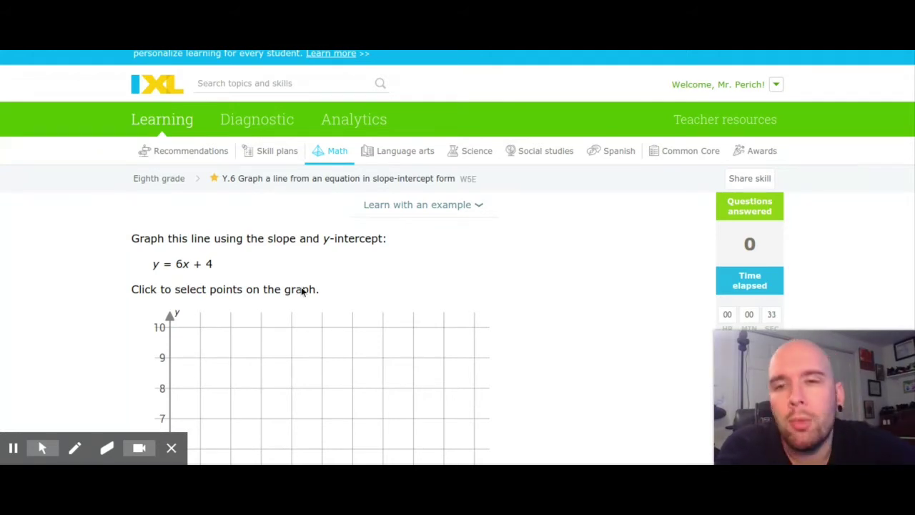
# Highlight the y in the equation y = 6x + 4 above the grid.
pyautogui.doubleClick(152, 266)
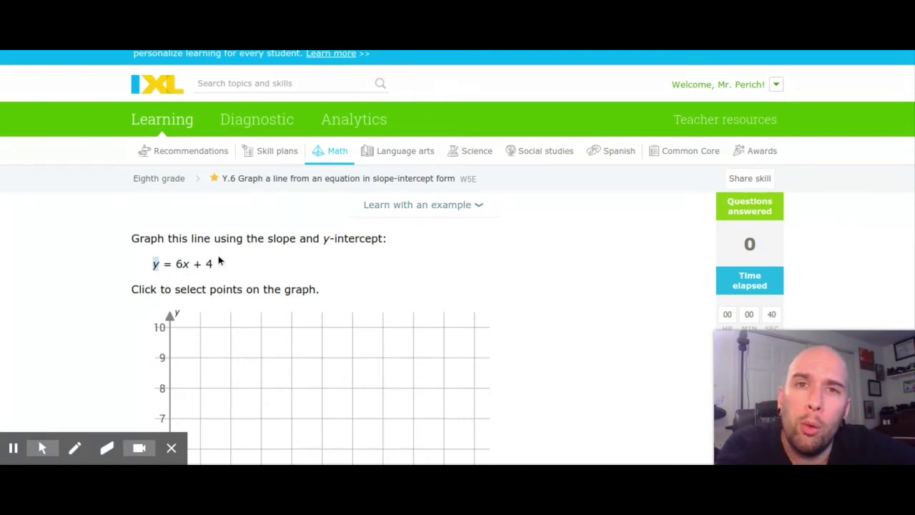
pyautogui.click(176, 448)
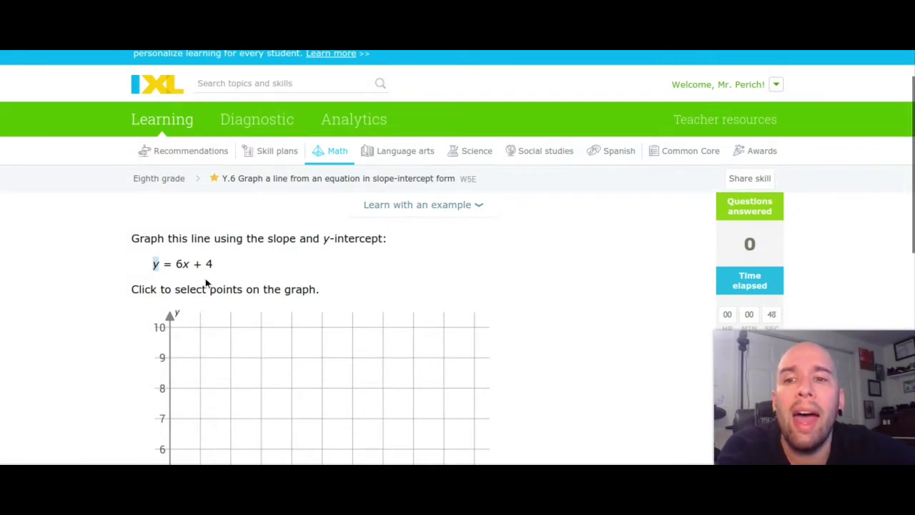
pyautogui.scroll(-2, 205, 283)
pyautogui.scroll(-1, 207, 282)
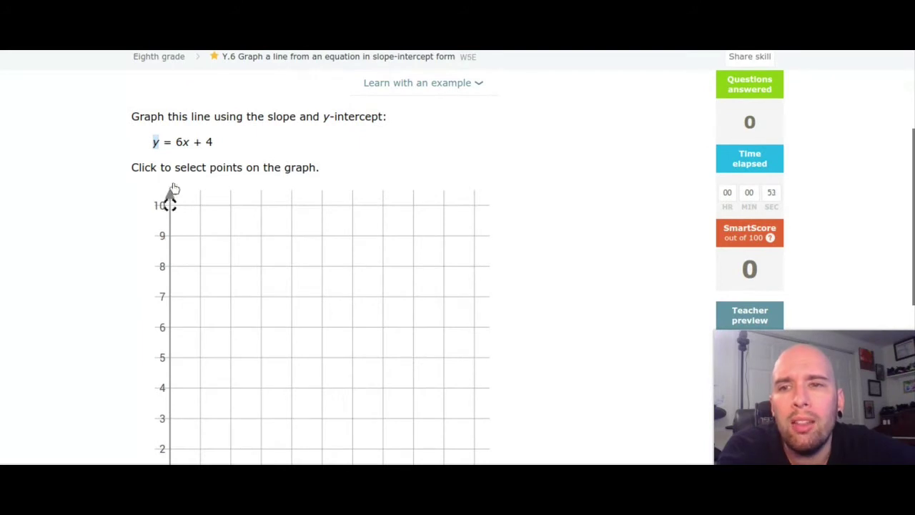
# Plot (0, 4) and (1, 10) to graph y = 6x + 4, then submit the answer.
pyautogui.click(170, 388)
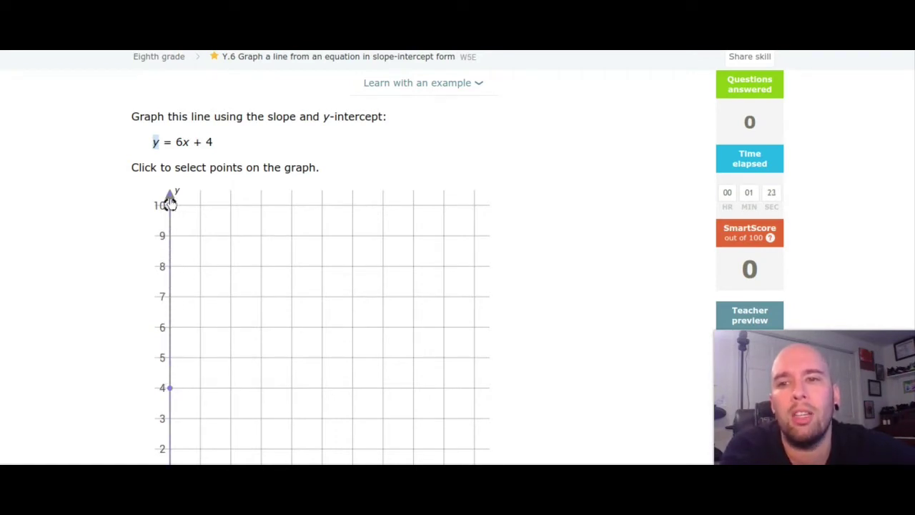
pyautogui.click(200, 205)
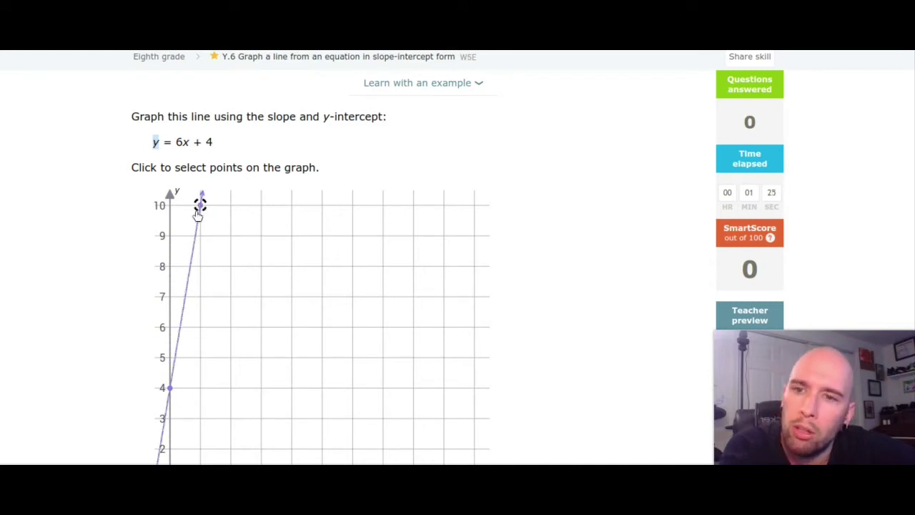
pyautogui.scroll(-1, 165, 294)
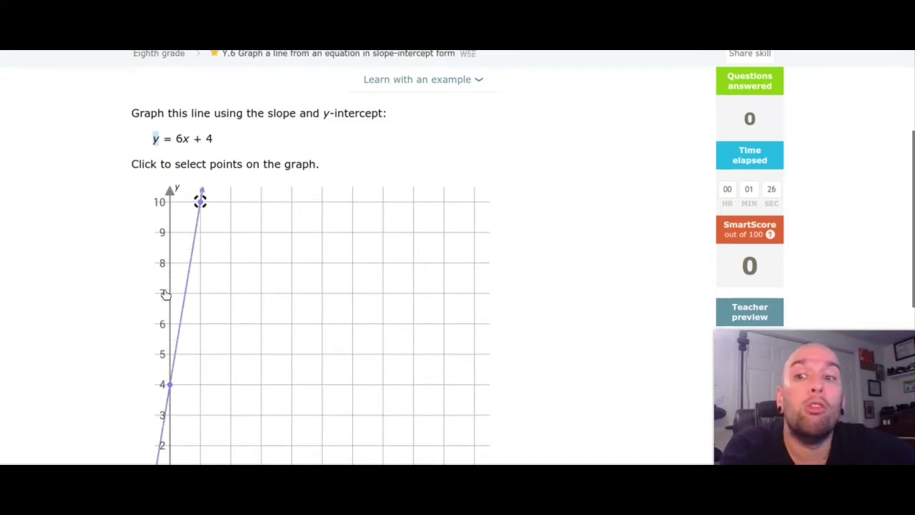
pyautogui.scroll(-3, 165, 294)
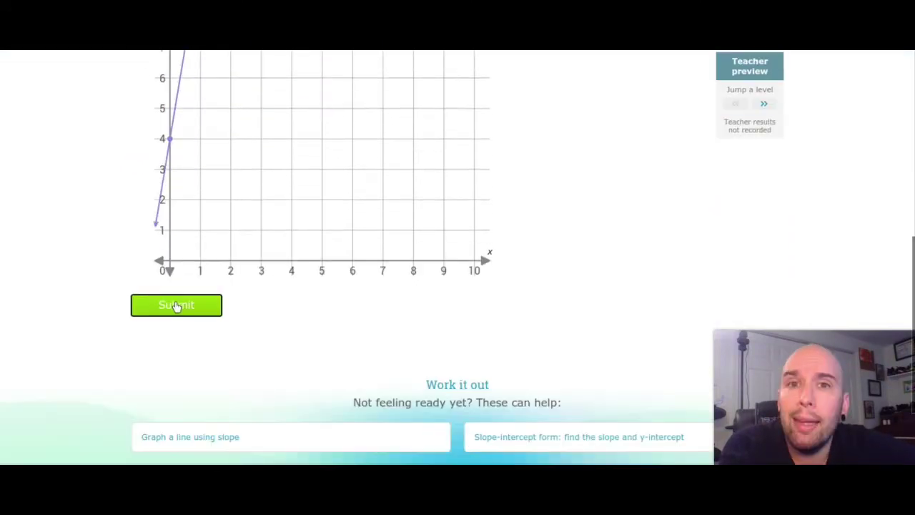
pyautogui.click(177, 306)
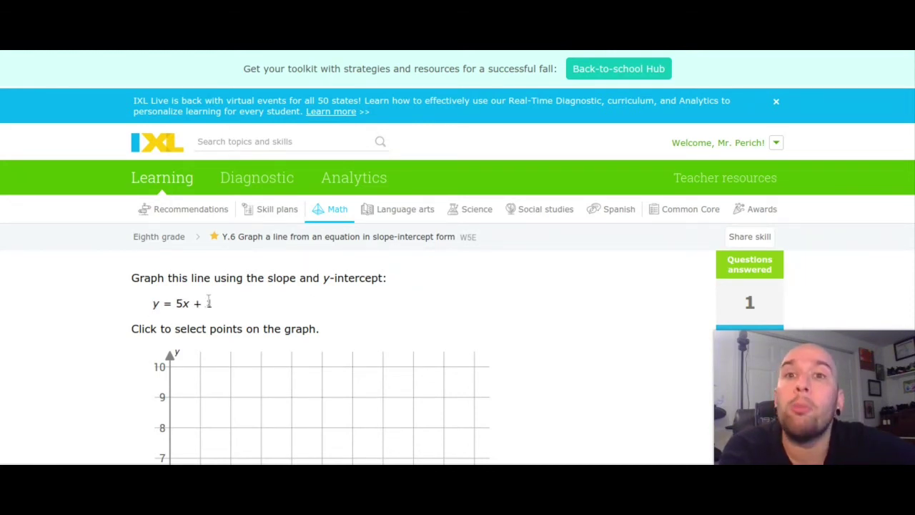
# Plot the y-intercept (0, 1) and the point (1, 6) for y = 5x + 1, then submit.
pyautogui.scroll(-3, 208, 304)
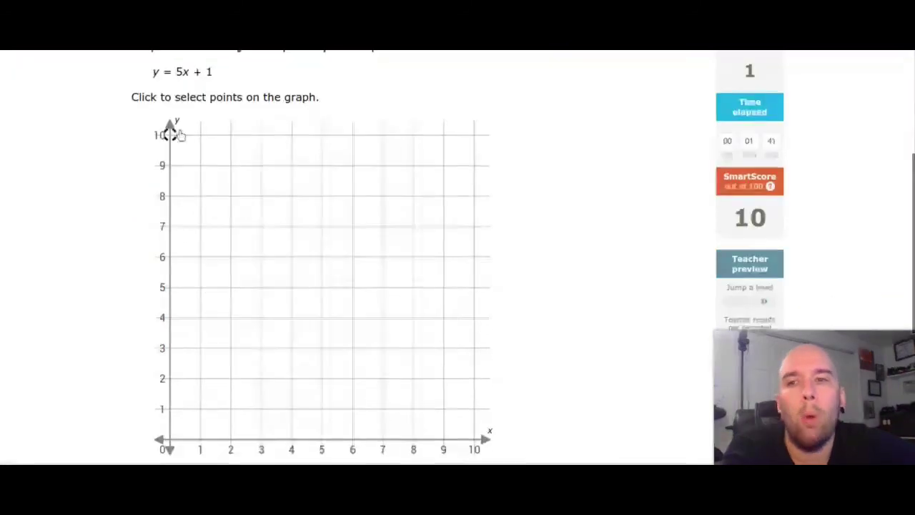
pyautogui.click(177, 412)
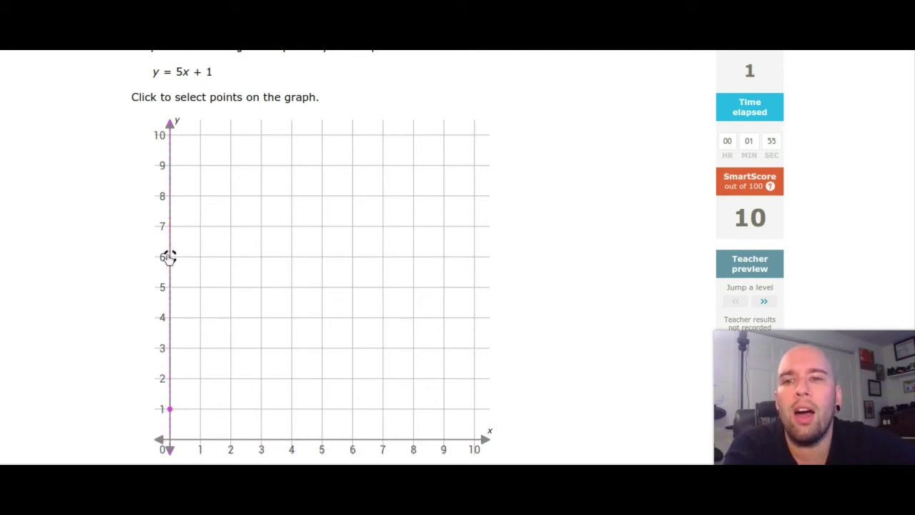
pyautogui.click(200, 258)
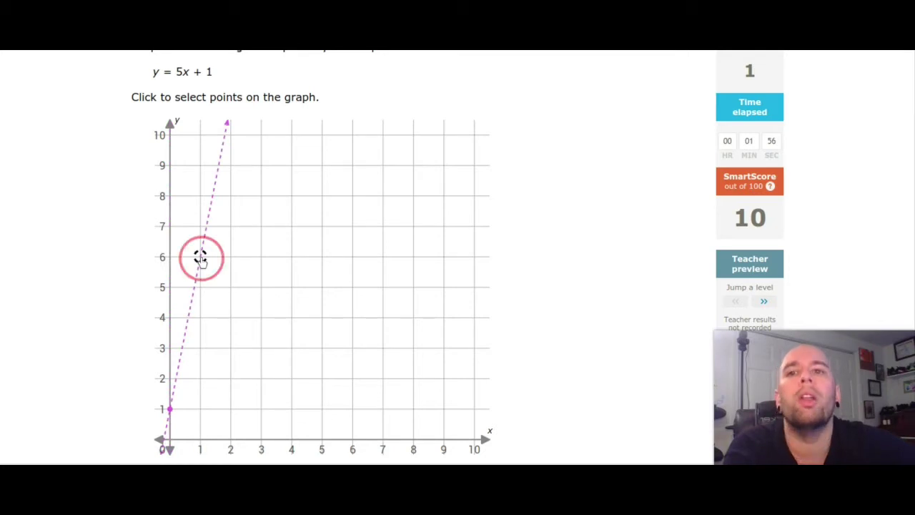
pyautogui.scroll(-2, 255, 357)
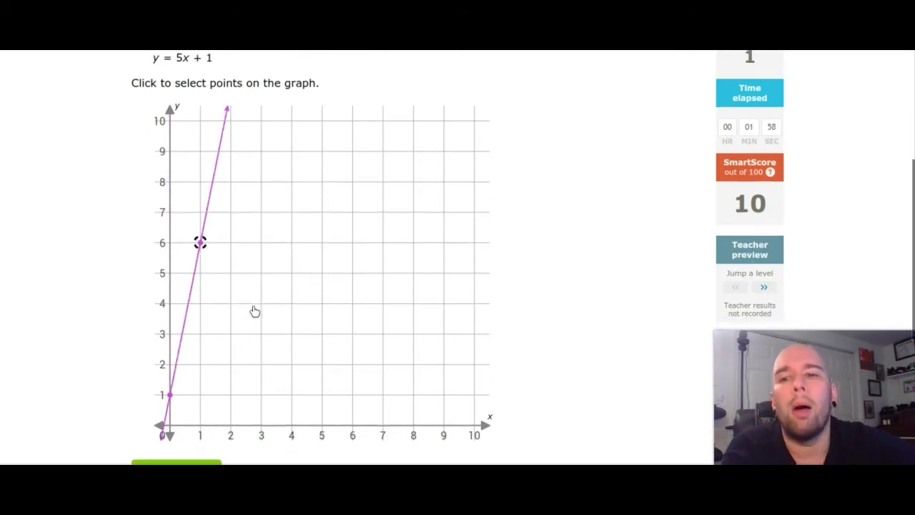
pyautogui.click(196, 400)
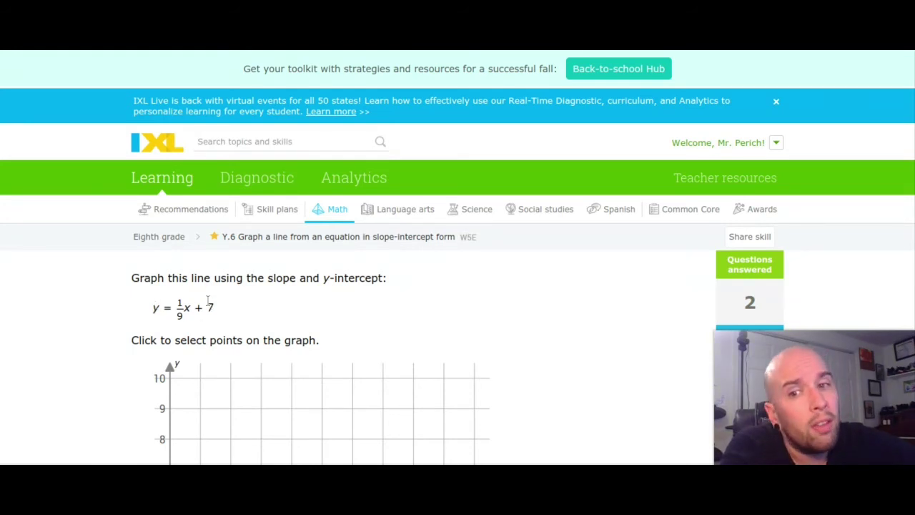
# Plot (0, 7) and (9, 8) to draw y = 1/9x + 7, then submit.
pyautogui.scroll(-1, 215, 308)
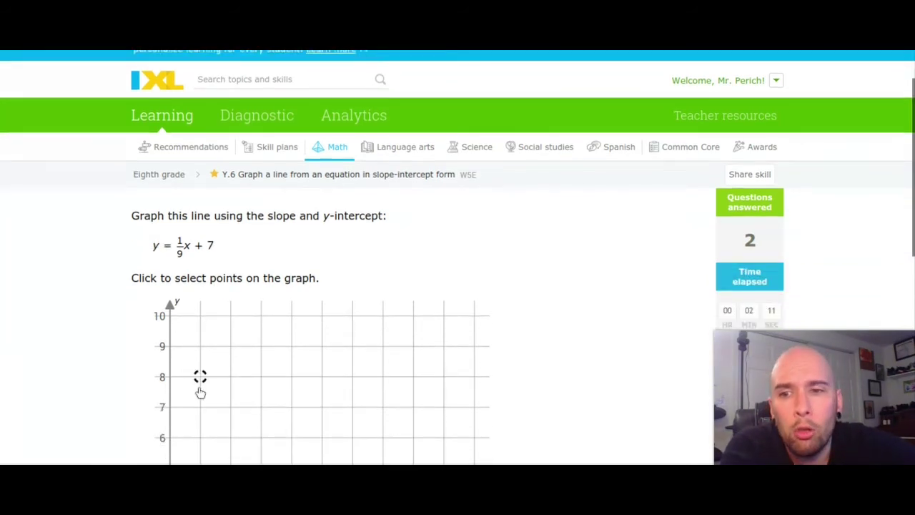
pyautogui.click(170, 407)
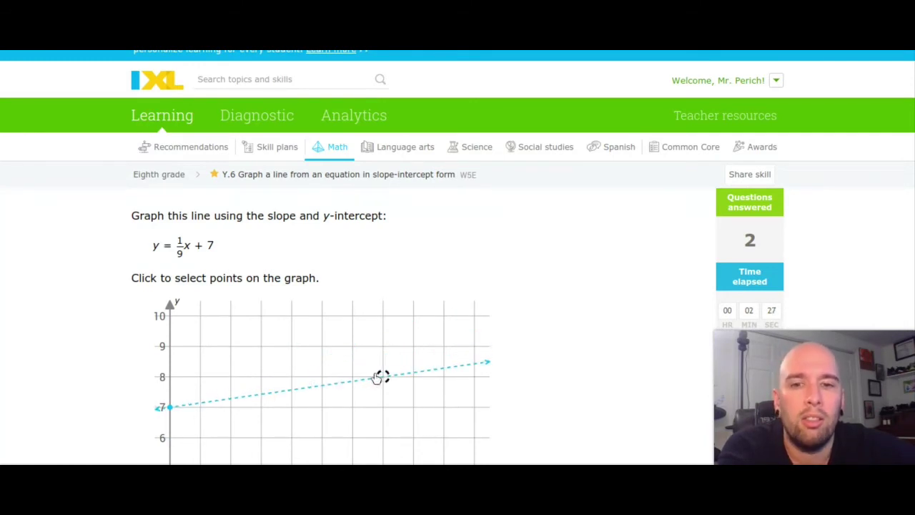
pyautogui.click(442, 376)
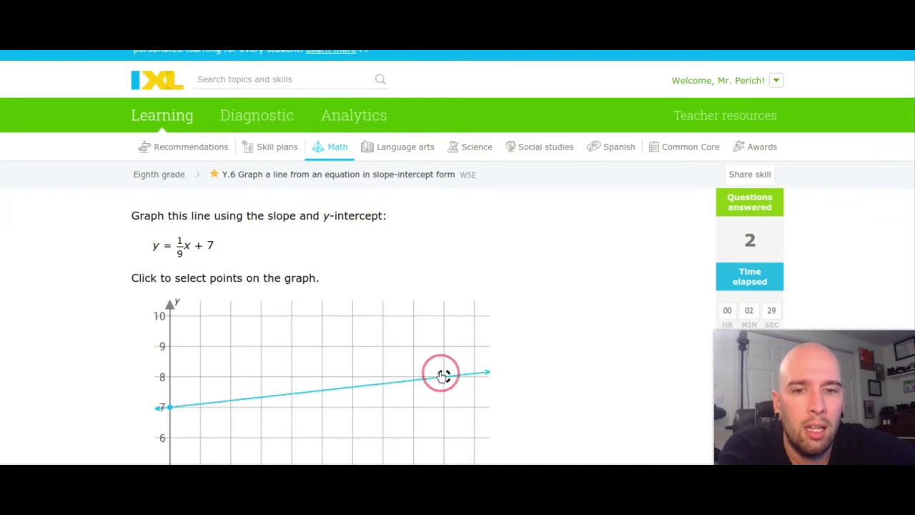
pyautogui.scroll(-1, 447, 344)
pyautogui.scroll(-6, 448, 344)
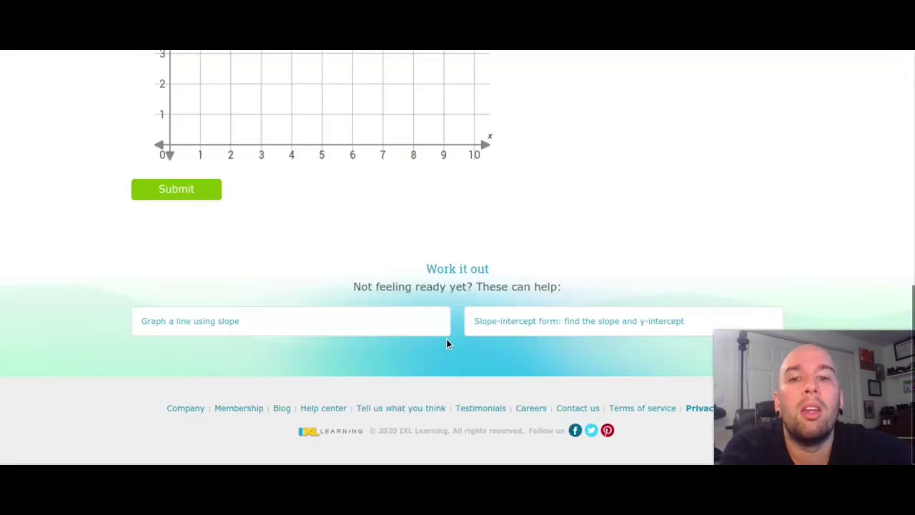
pyautogui.click(200, 197)
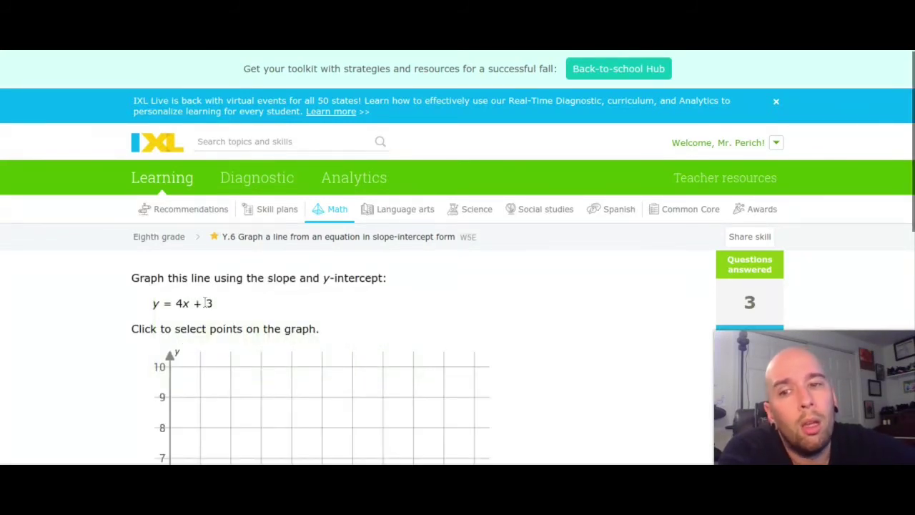
# Graph y = 4x + 3 through (0, 3) and (1, 7) and submit it.
pyautogui.scroll(-2, 196, 302)
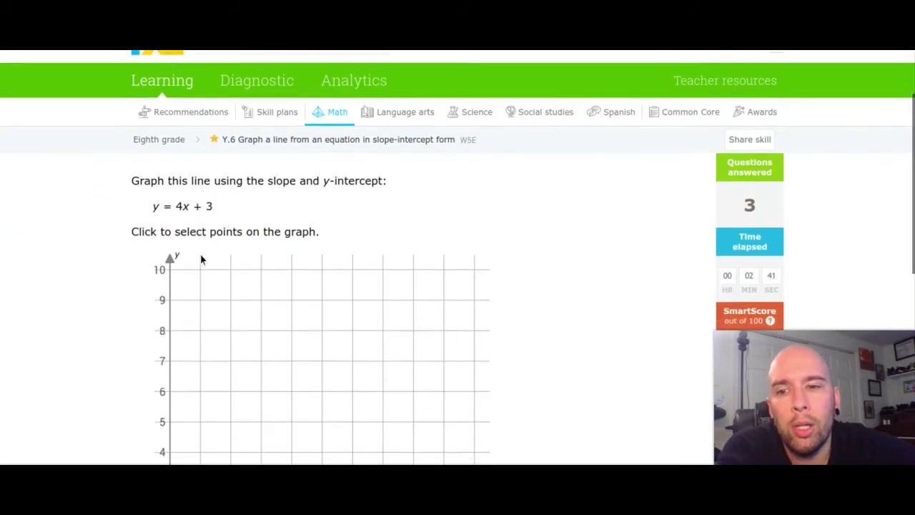
pyautogui.scroll(-5, 200, 265)
pyautogui.click(175, 222)
pyautogui.scroll(4, 252, 231)
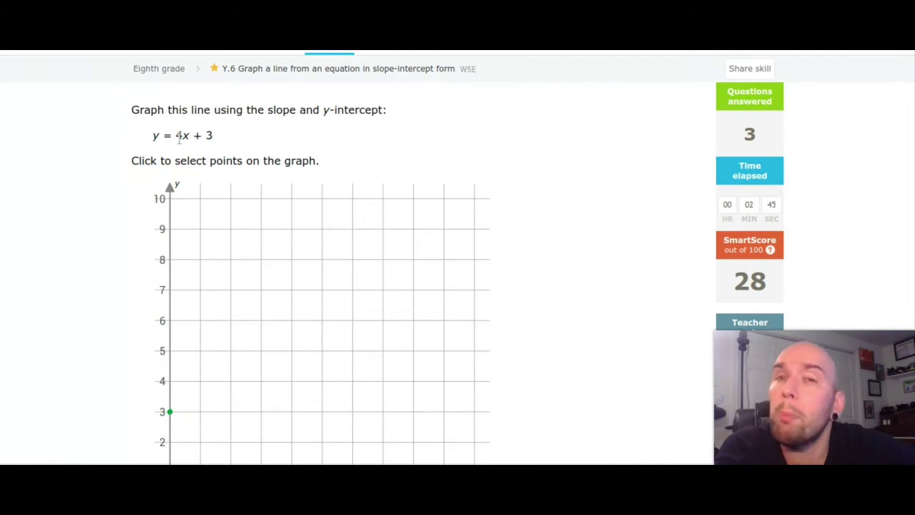
pyautogui.scroll(-2, 180, 150)
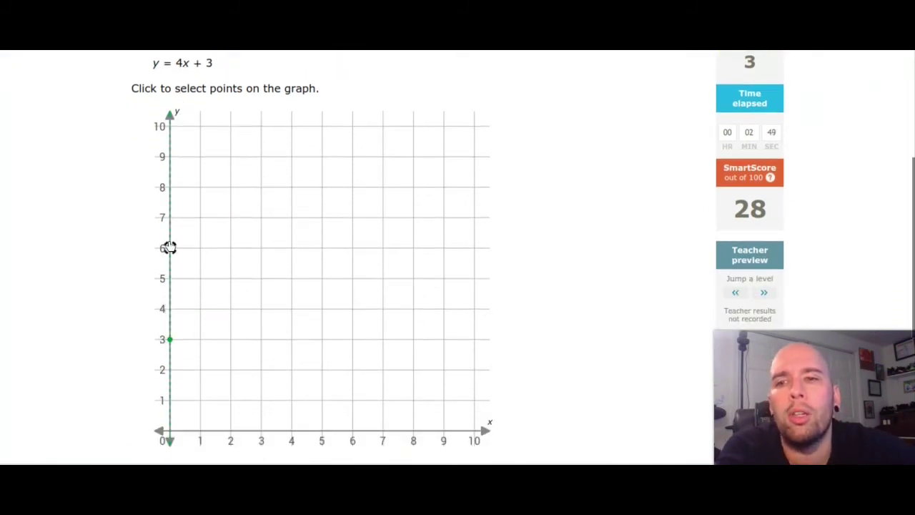
pyautogui.click(201, 217)
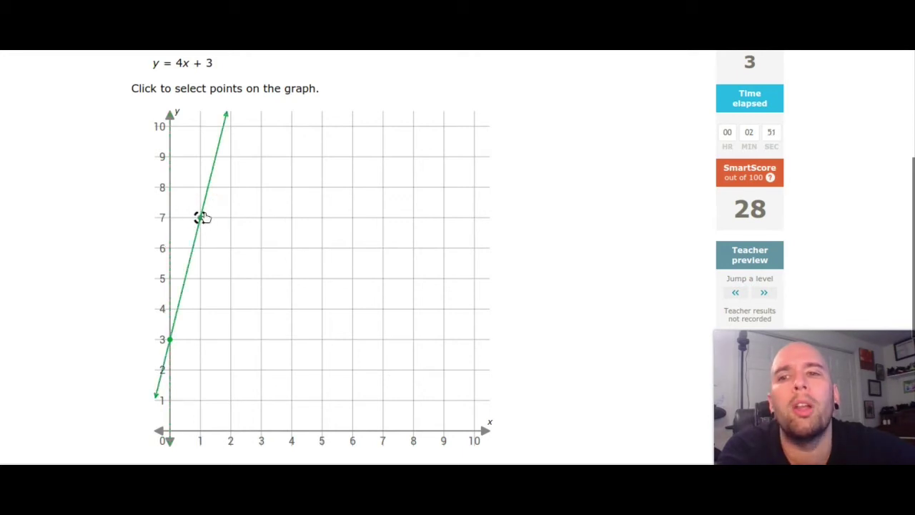
pyautogui.scroll(-3, 202, 217)
pyautogui.click(198, 384)
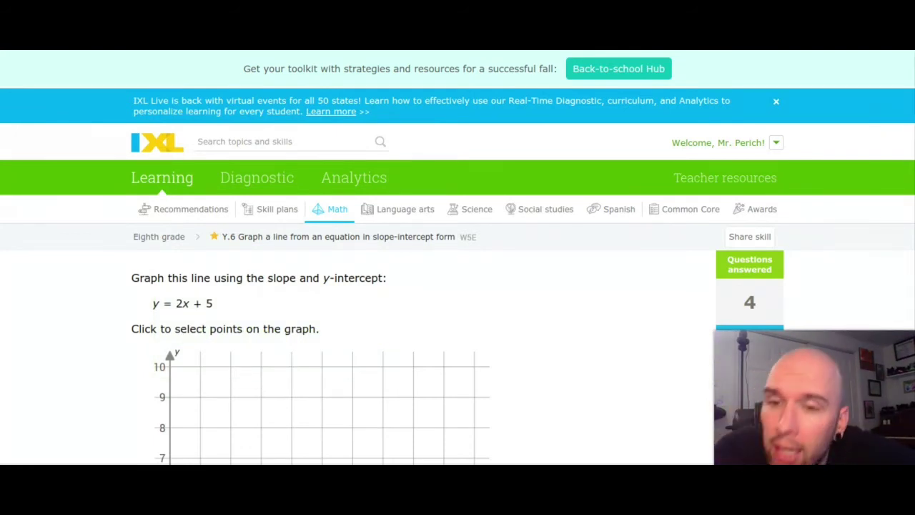
# Graph y = 2x + 5 through (0, 5) and (1, 7) and submit it.
pyautogui.scroll(-1, 201, 388)
pyautogui.scroll(-3, 182, 361)
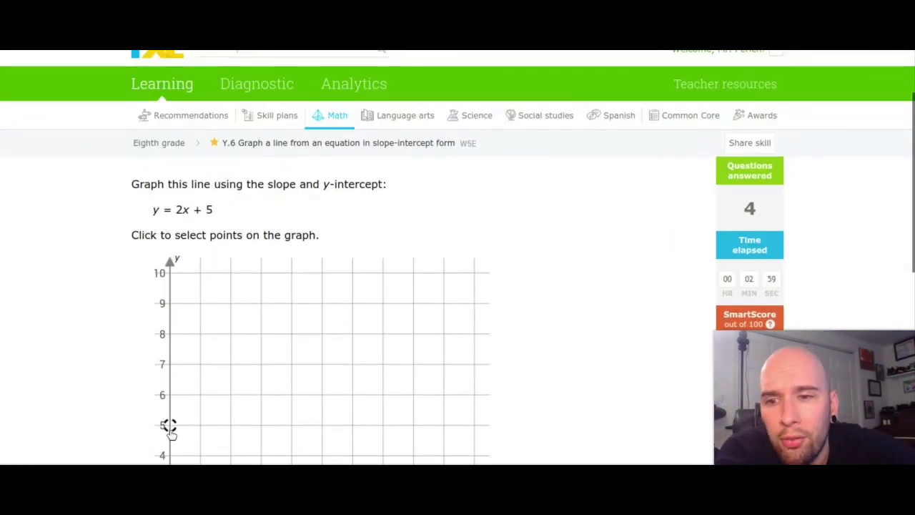
pyautogui.click(168, 426)
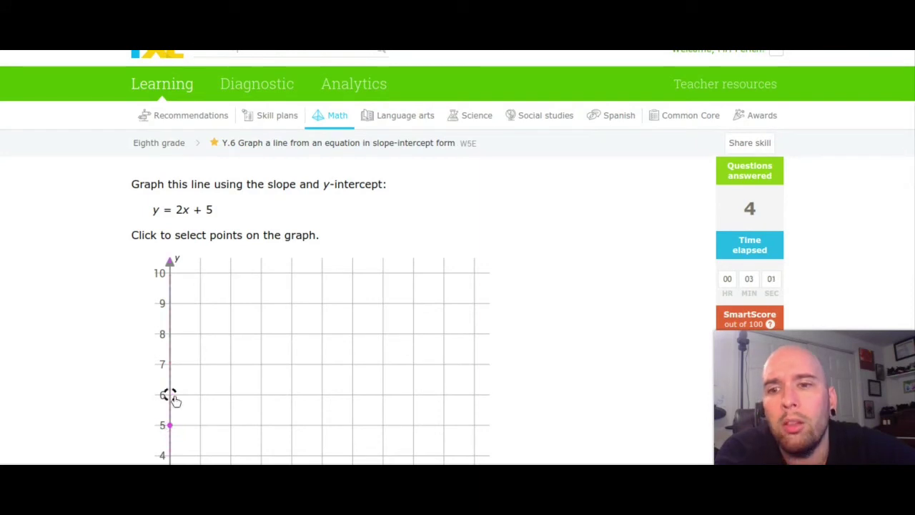
pyautogui.click(200, 364)
pyautogui.scroll(-3, 243, 388)
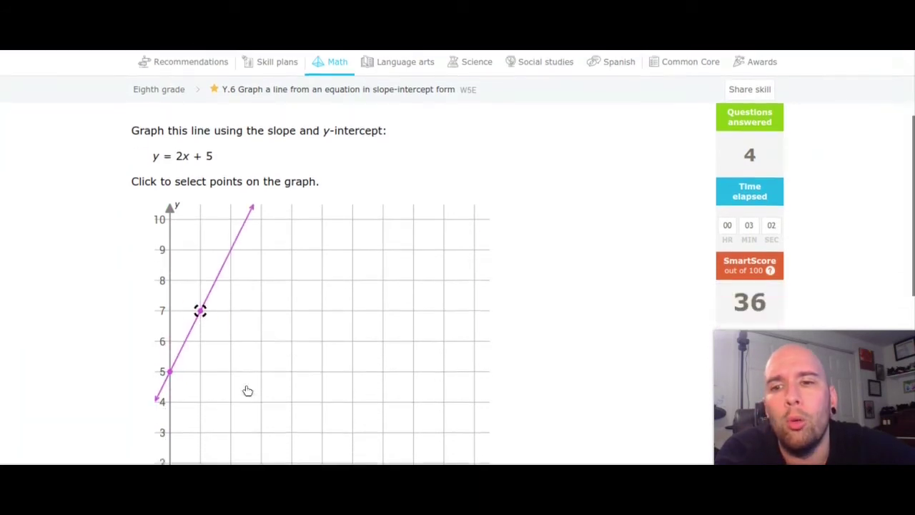
pyautogui.scroll(-5, 247, 391)
pyautogui.click(213, 391)
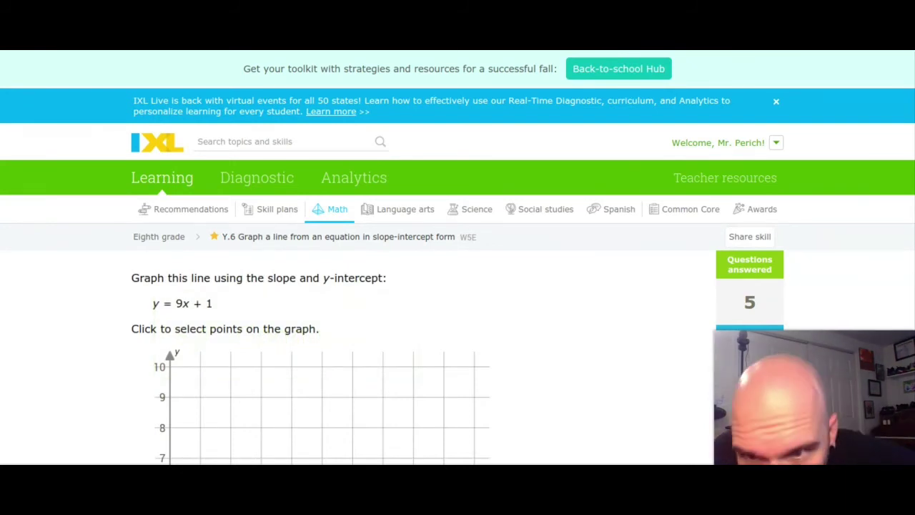
# Plot (0, 1) and (1, 10) to draw y = 9x + 1, then submit.
pyautogui.scroll(-3, 187, 399)
pyautogui.scroll(-1, 187, 398)
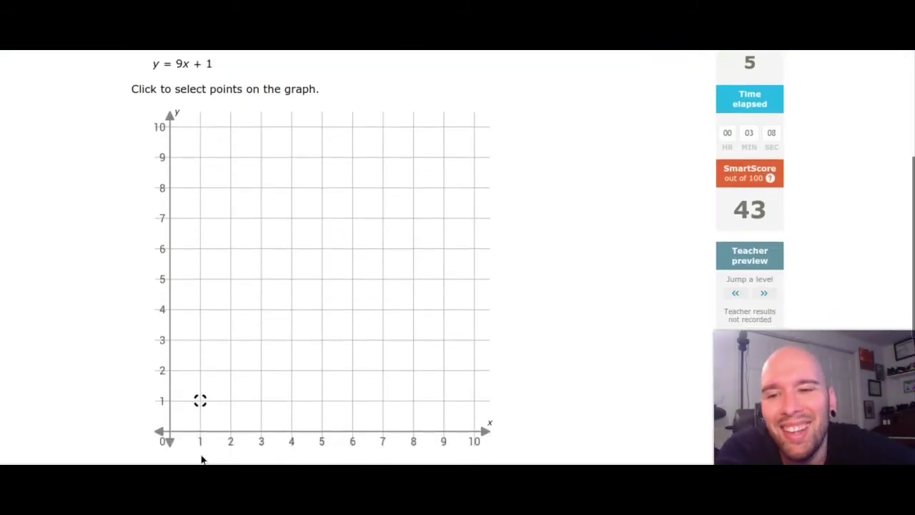
pyautogui.click(169, 400)
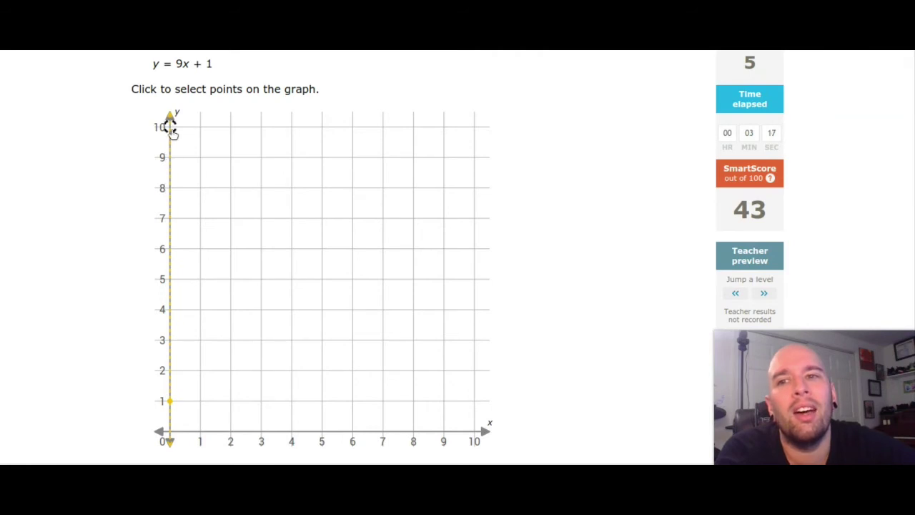
pyautogui.click(201, 137)
pyautogui.scroll(-1, 222, 322)
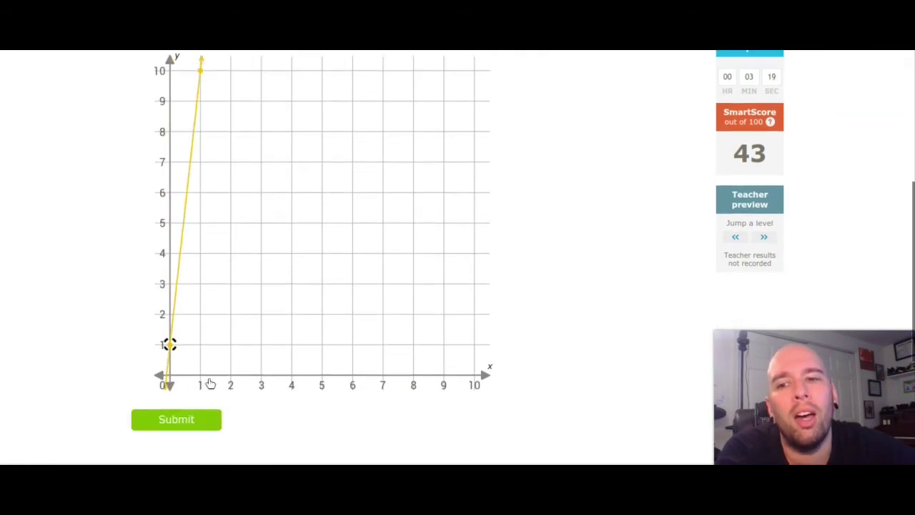
pyautogui.click(203, 423)
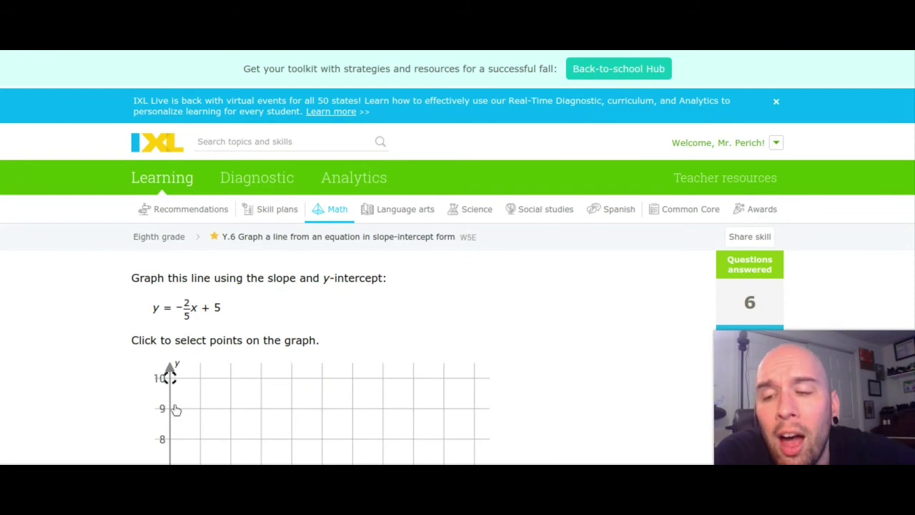
# Plot (0, 5) and (5, 3) to draw y = −2/5x + 5, then submit.
pyautogui.scroll(-3, 198, 411)
pyautogui.click(171, 323)
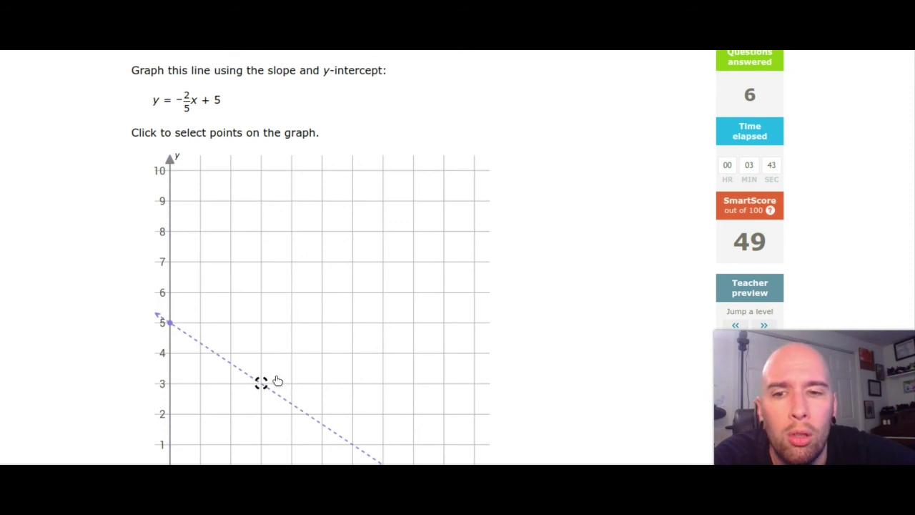
pyautogui.click(321, 382)
pyautogui.click(322, 383)
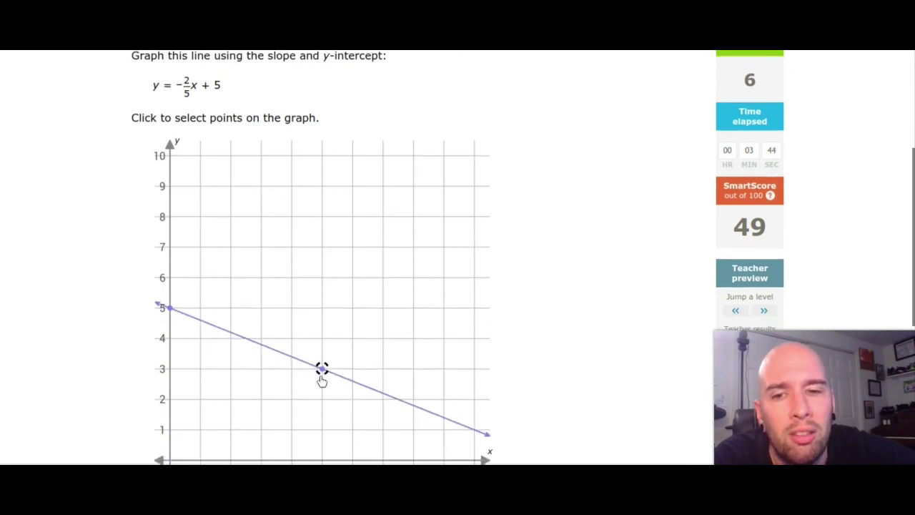
pyautogui.scroll(-2, 321, 379)
pyautogui.click(177, 432)
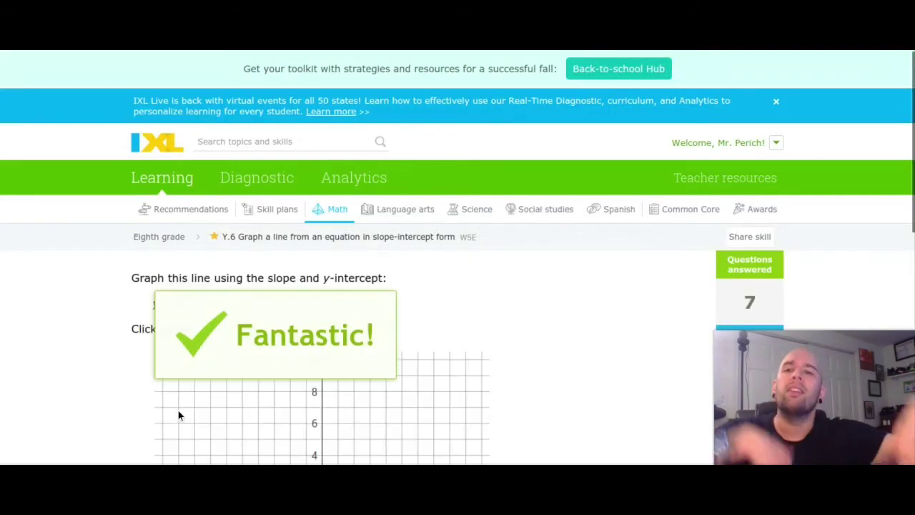